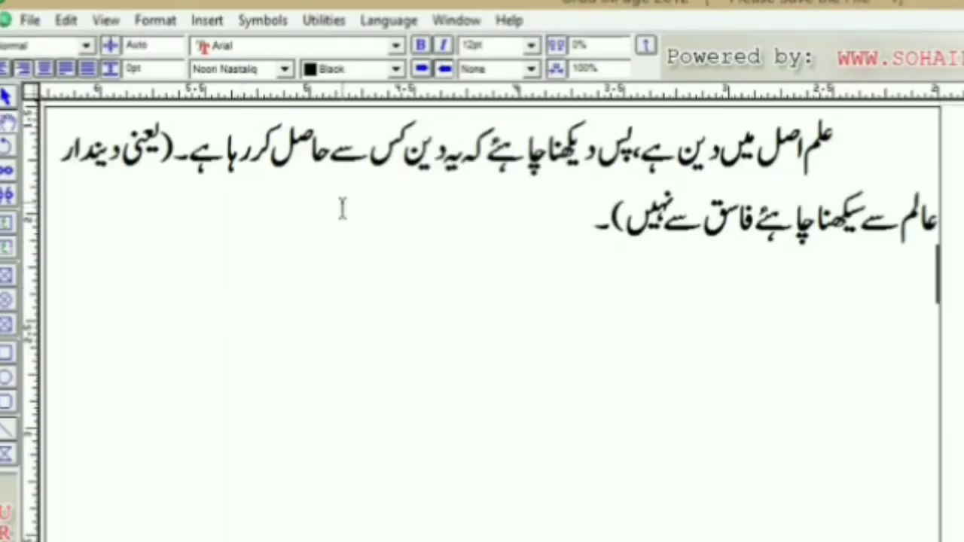
# Select both lines of the Urdu paragraph and set their font size to 20 pt
pyautogui.click(560, 218)
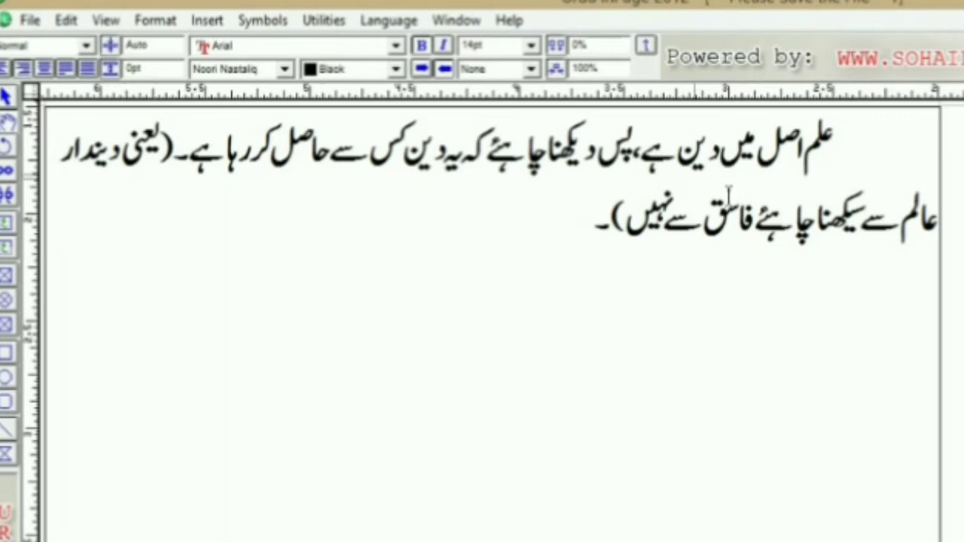
pyautogui.click(576, 197)
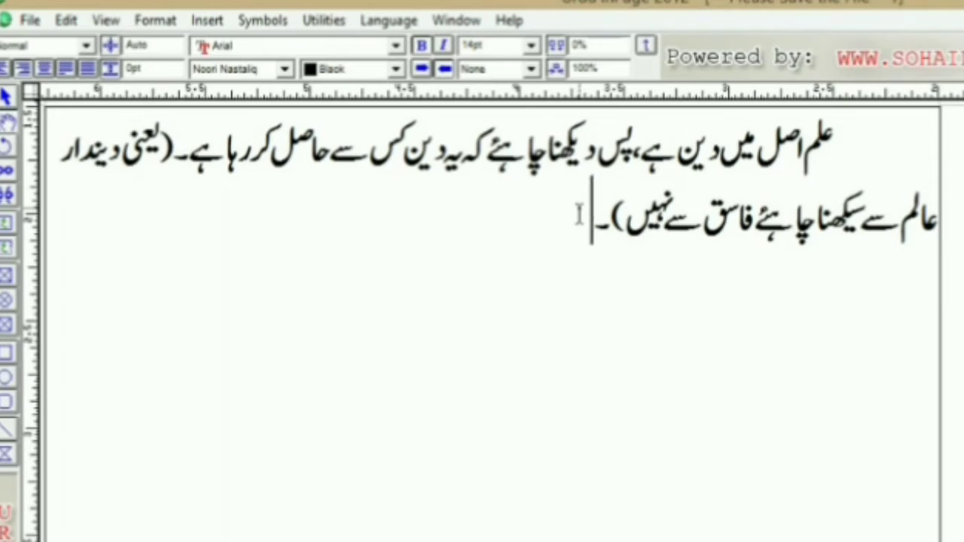
pyautogui.moveTo(578, 215); pyautogui.dragTo(896, 141)
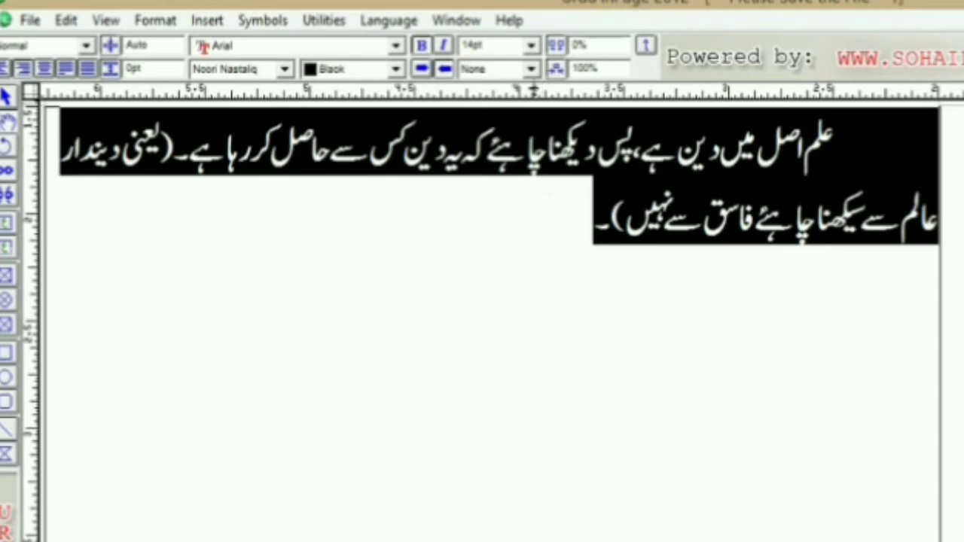
pyautogui.click(486, 49)
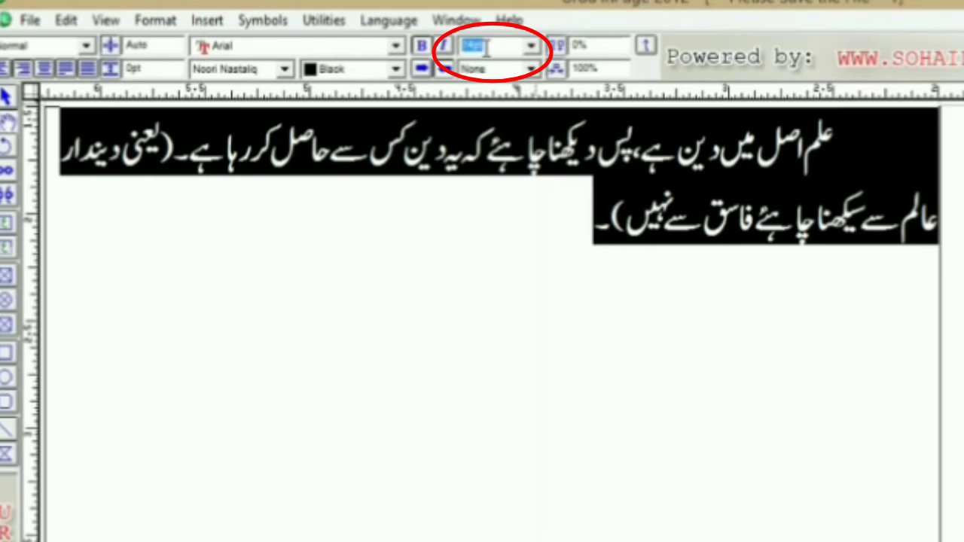
pyautogui.write('20')
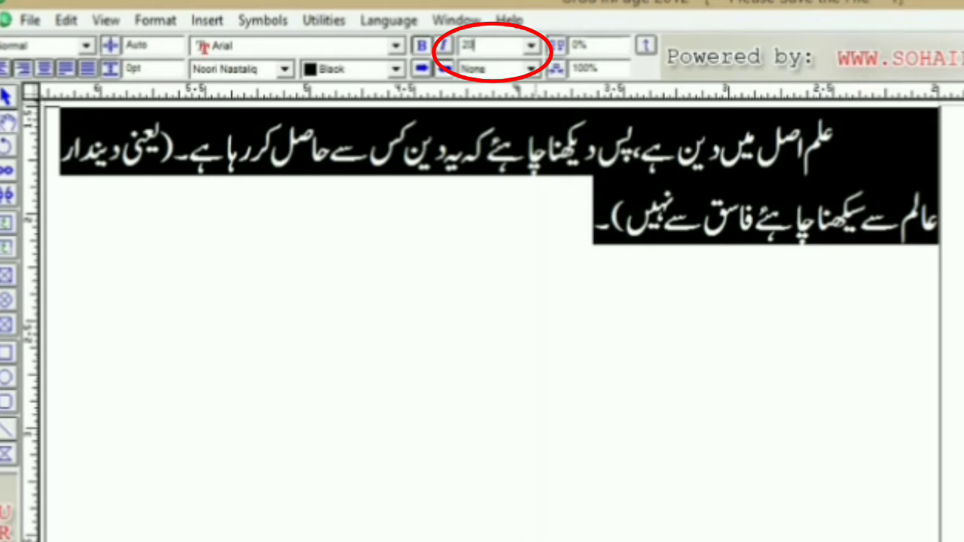
pyautogui.press('Return')
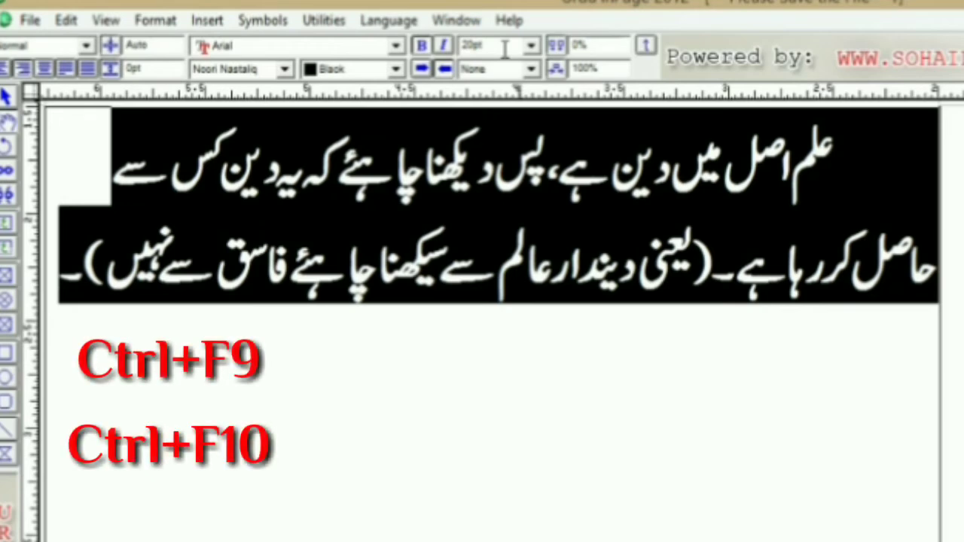
# Reduce the selected Urdu text's font size point by point to 10 pt
pyautogui.hotkey('ctrl', 'F9')
pyautogui.hotkey('ctrl', 'F9')
pyautogui.hotkey('ctrl', 'F9')
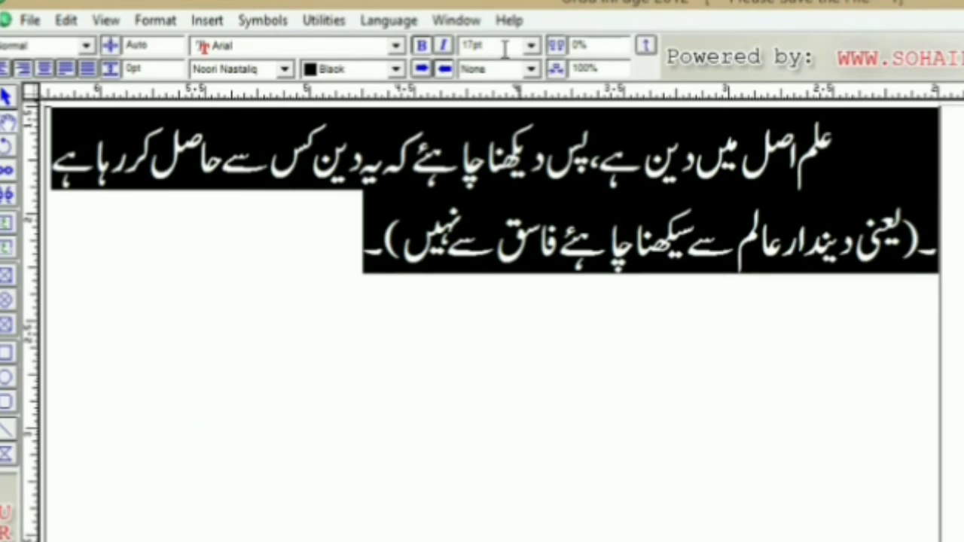
pyautogui.hotkey('ctrl', 'F9')
pyautogui.hotkey('ctrl', 'F9')
pyautogui.hotkey('ctrl', 'F9')
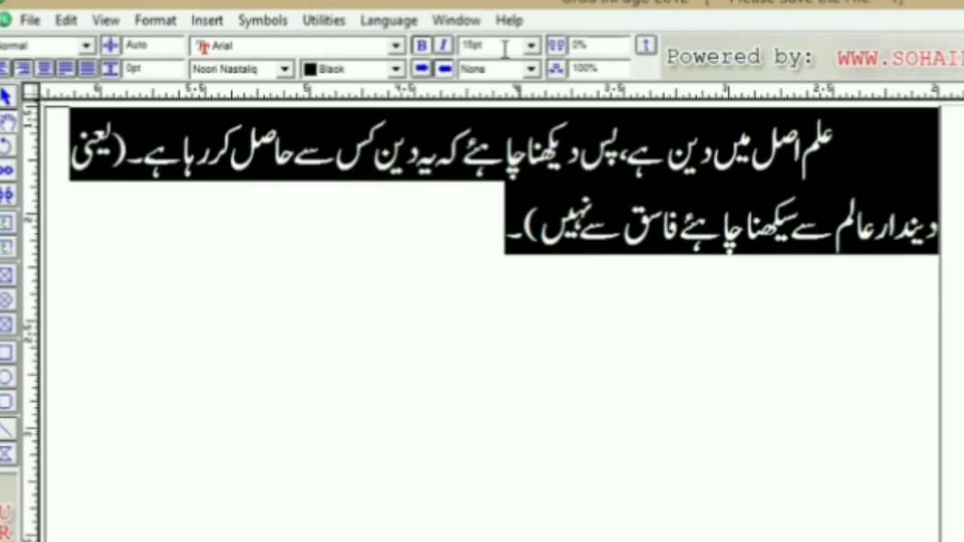
pyautogui.hotkey('ctrl', 'F9')
pyautogui.hotkey('ctrl', 'F9')
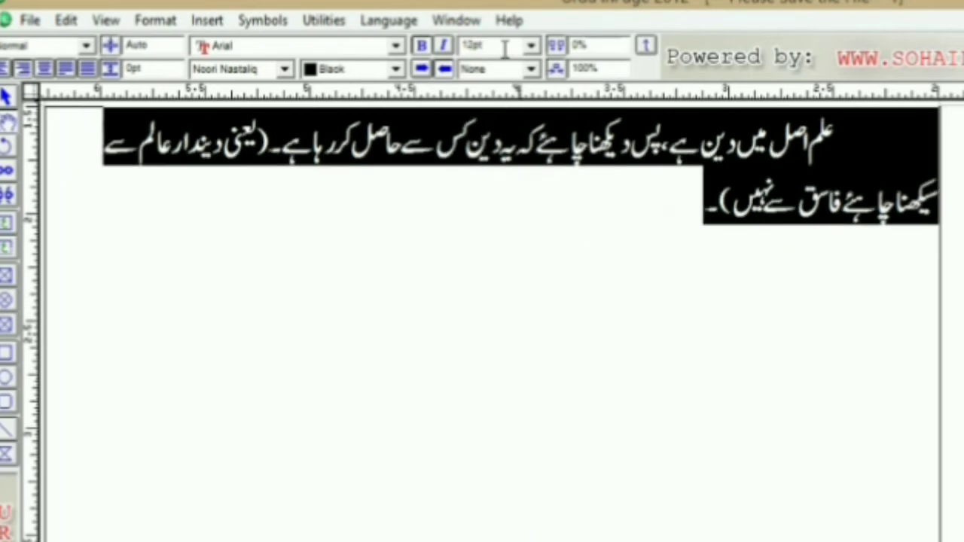
pyautogui.hotkey('ctrl', 'F9')
pyautogui.hotkey('ctrl', 'F9')
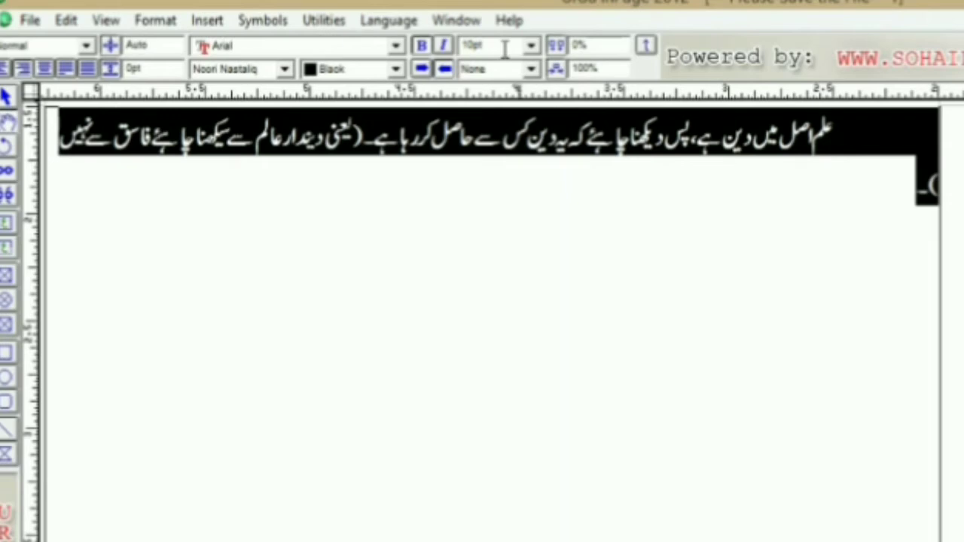
# Enlarge the selected Urdu text's font size point by point to 20 pt and clear the selection
pyautogui.hotkey('ctrl', 'F10')
pyautogui.hotkey('ctrl', 'F10')
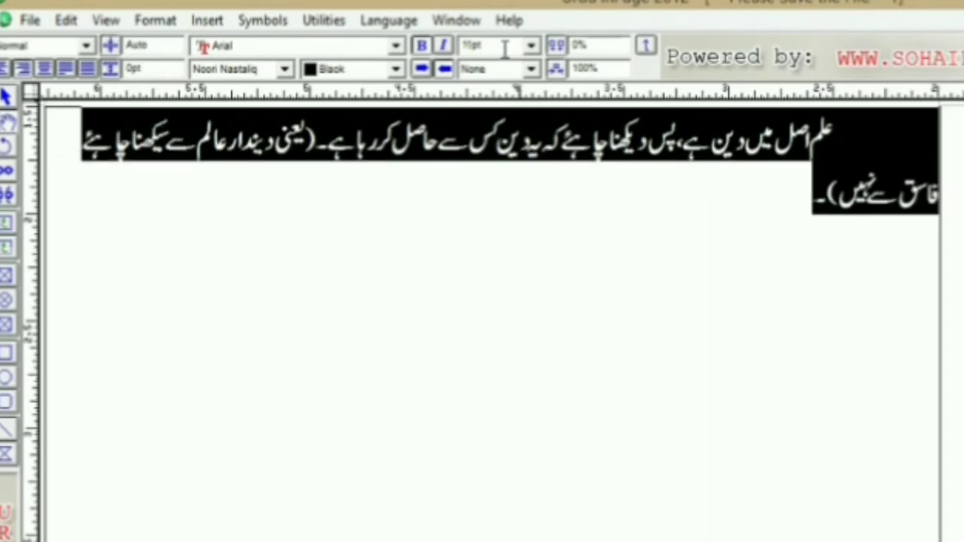
pyautogui.hotkey('ctrl', 'F10')
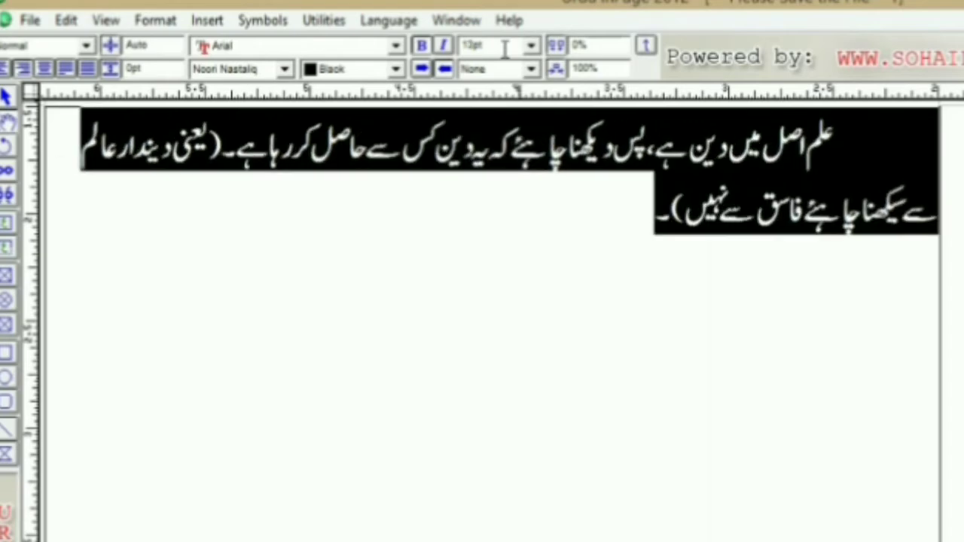
pyautogui.hotkey('ctrl', 'F10')
pyautogui.hotkey('ctrl', 'F10')
pyautogui.hotkey('ctrl', 'F10')
pyautogui.hotkey('ctrl', 'F10')
pyautogui.hotkey('ctrl', 'F10')
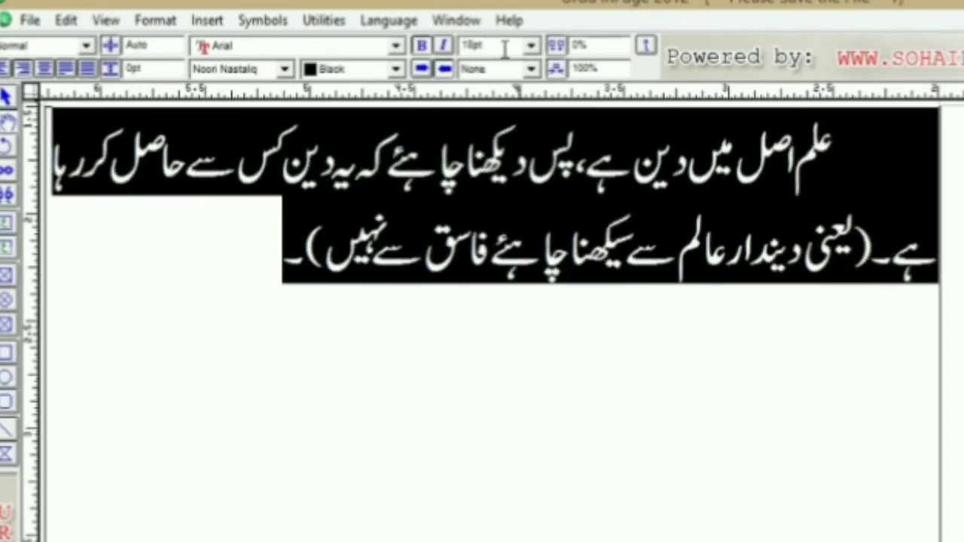
pyautogui.hotkey('ctrl', 'F10')
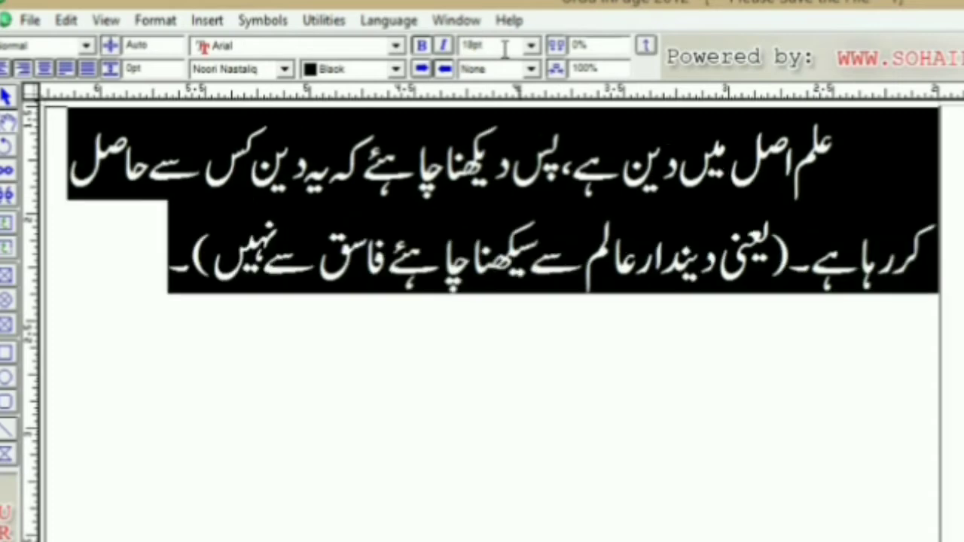
pyautogui.hotkey('ctrl', 'F10')
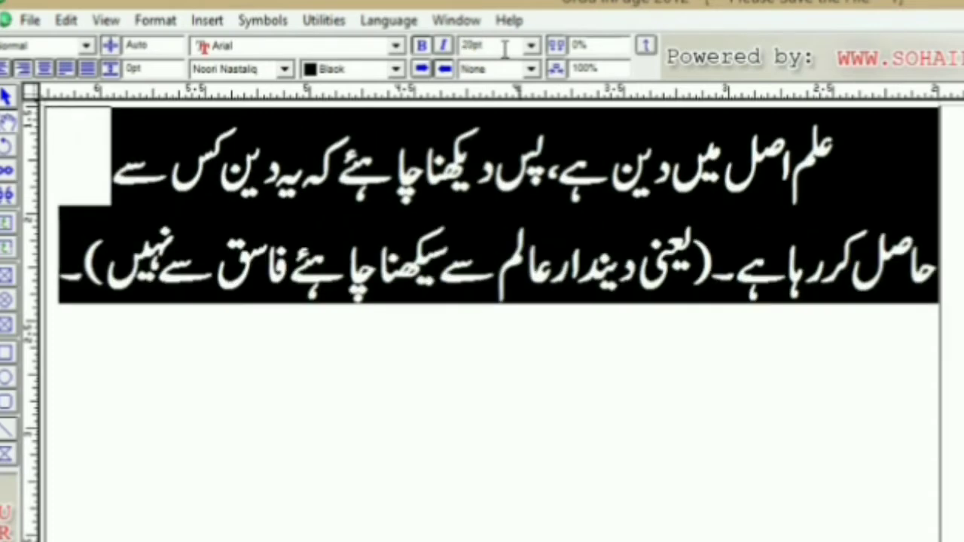
pyautogui.click(408, 331)
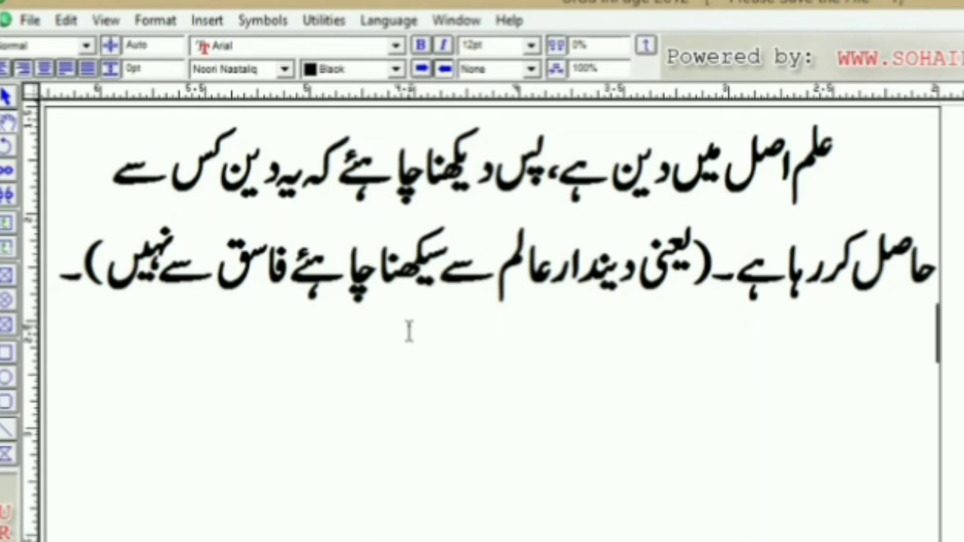
# Select all the text in the document, decrease its font size stepwise to 15 pt, and deselect it
pyautogui.hotkey('ctrl', 'a')
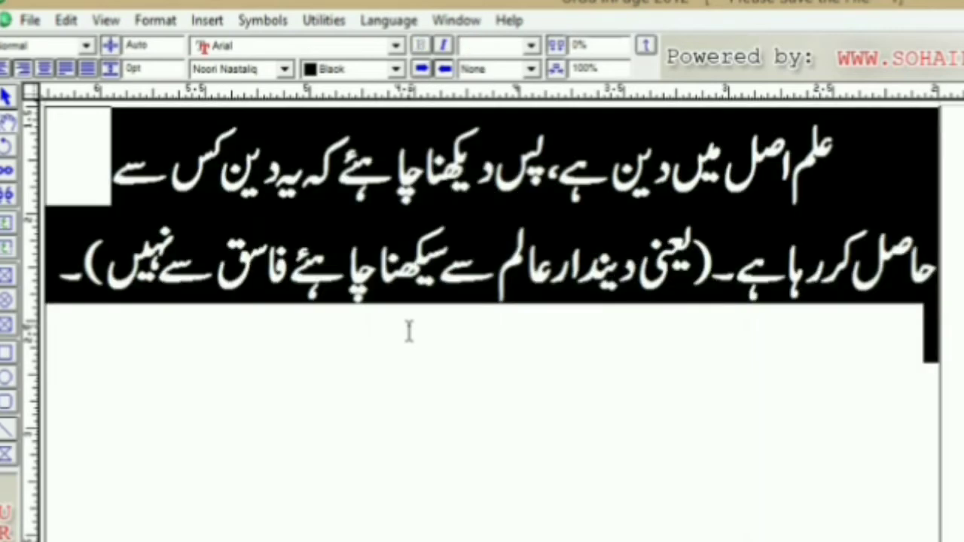
pyautogui.hotkey('ctrl', 'shift', ',')
pyautogui.hotkey('ctrl', 'shift', ',')
pyautogui.hotkey('ctrl', 'shift', ',')
pyautogui.hotkey('ctrl', 'shift', ',')
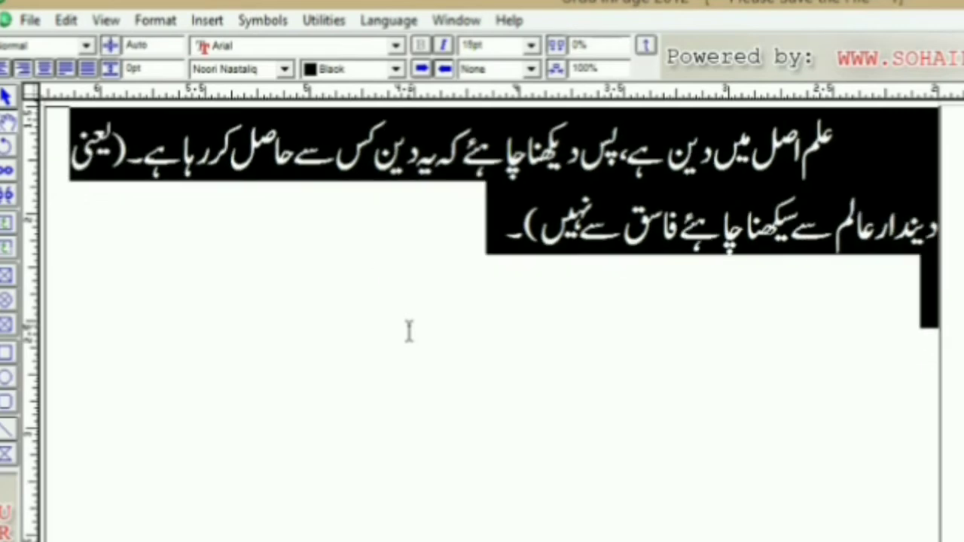
pyautogui.click(85, 184)
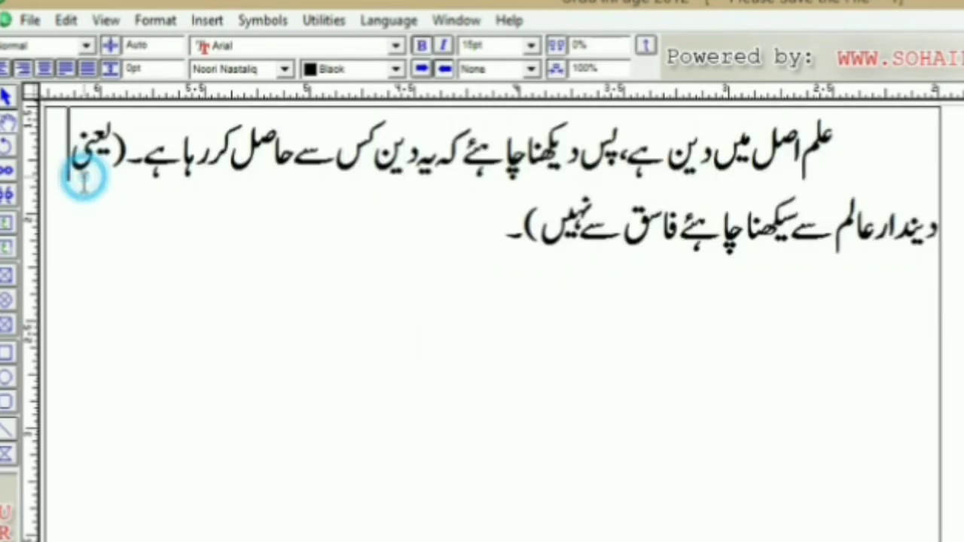
pyautogui.click(454, 256)
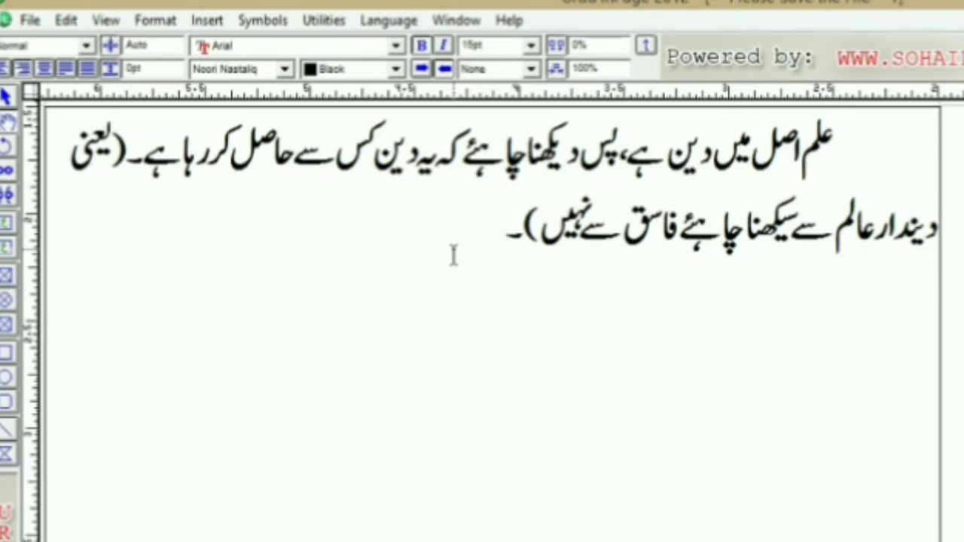
# Select all the text and try the Urdu fonts Aasaar Bold, Aasaar Persian and Akram Italic Shadow on it
pyautogui.hotkey('ctrl', 'a')
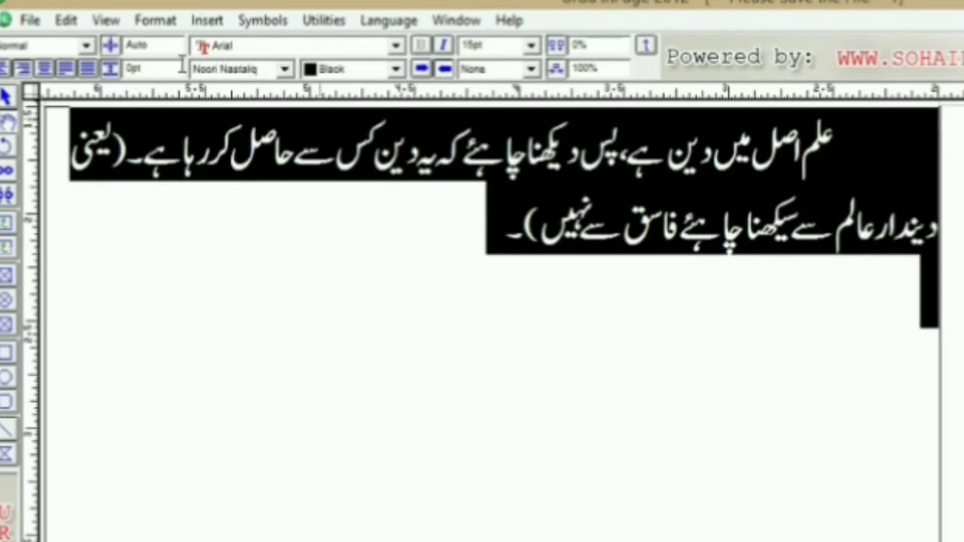
pyautogui.click(285, 69)
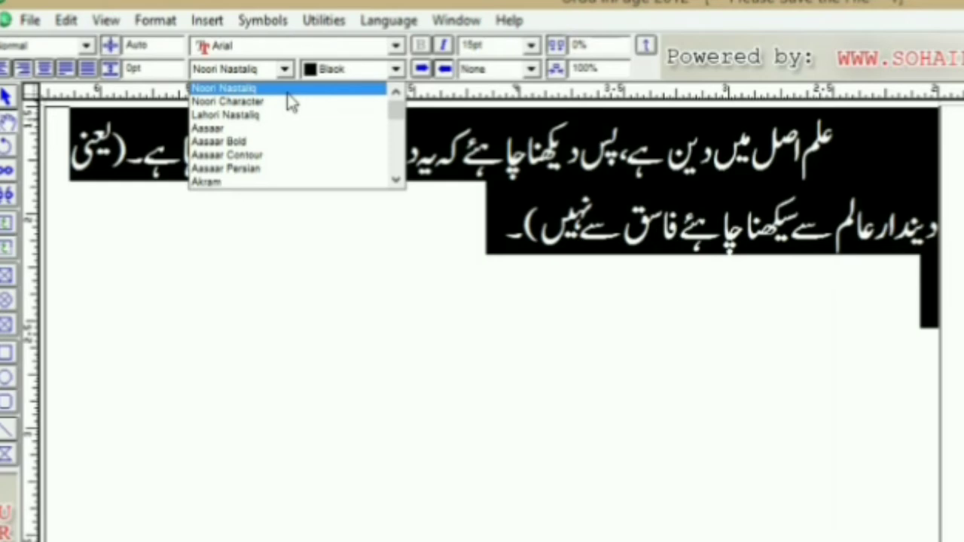
pyautogui.click(270, 142)
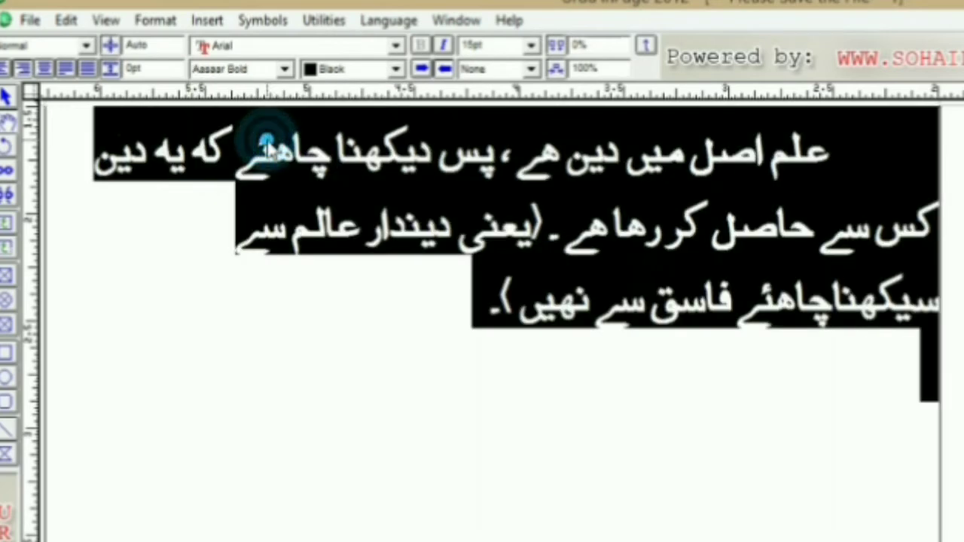
pyautogui.click(282, 69)
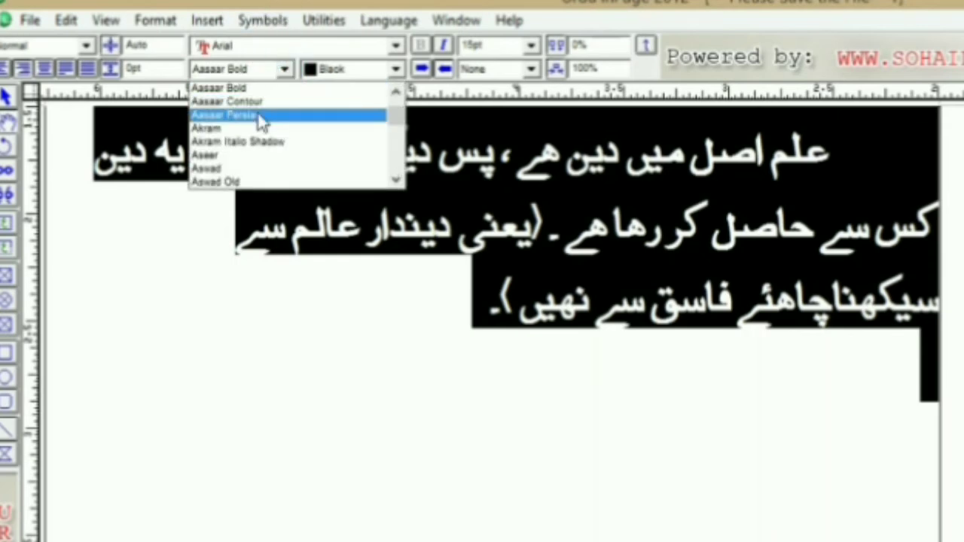
pyautogui.click(259, 118)
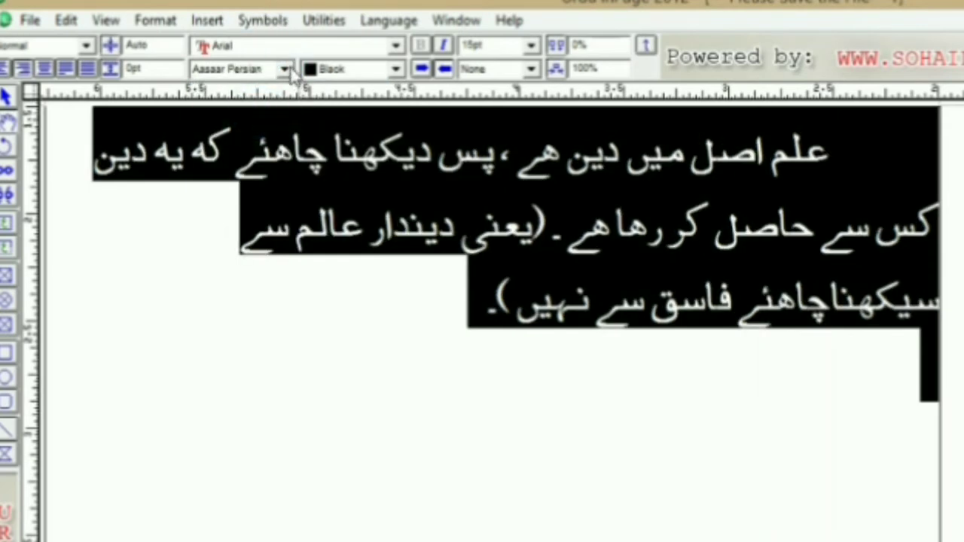
pyautogui.click(285, 69)
pyautogui.click(275, 117)
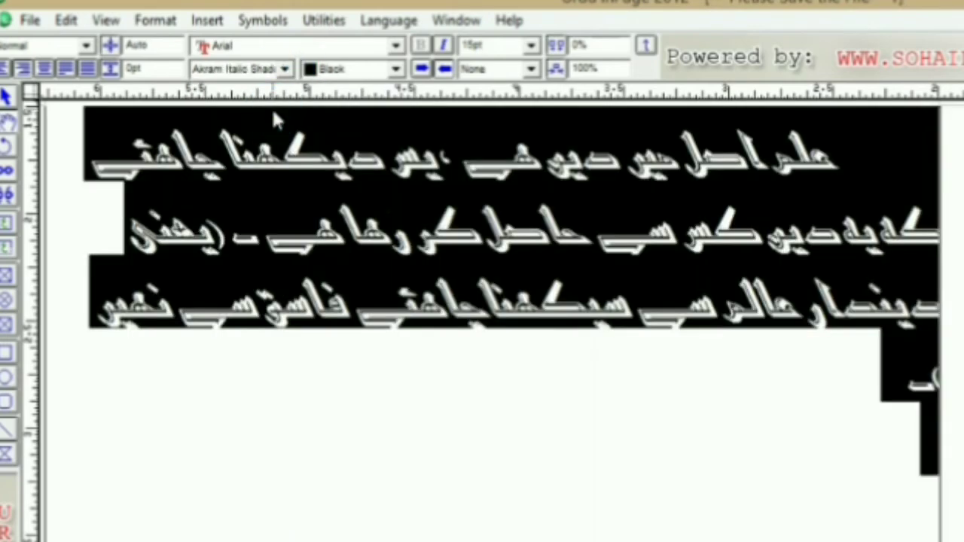
# Try the Buridah and Ghalib Urdu fonts on the selected text
pyautogui.click(284, 69)
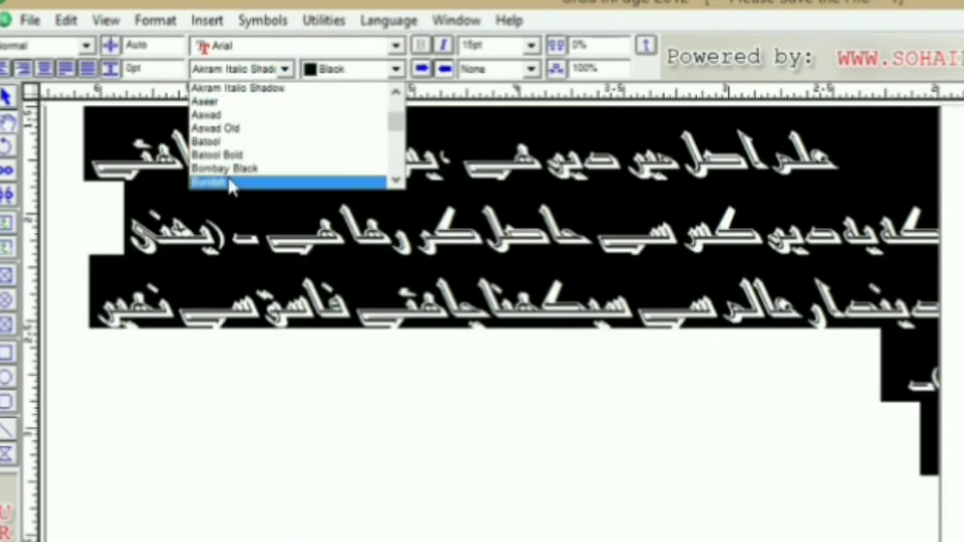
pyautogui.click(230, 187)
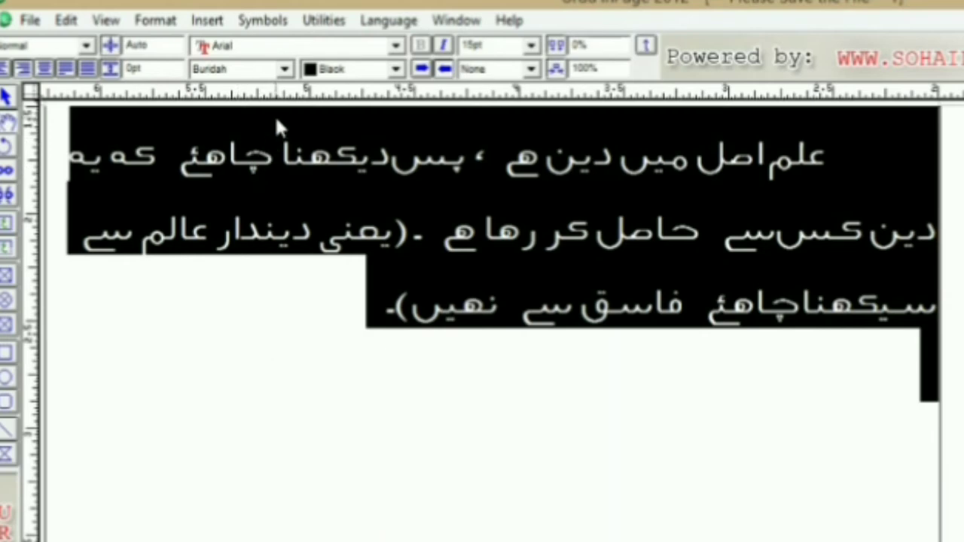
pyautogui.click(286, 71)
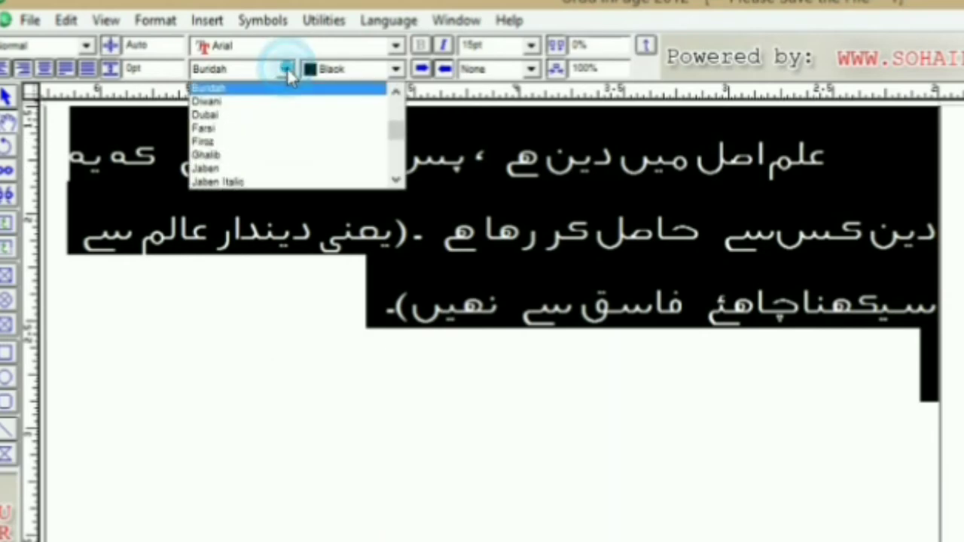
pyautogui.click(253, 156)
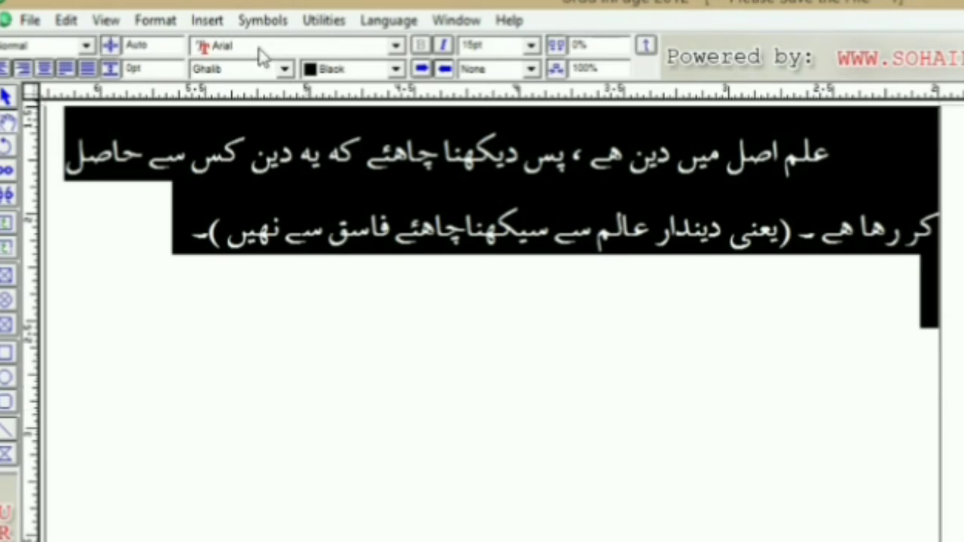
# Set the selected text's Urdu font to Noori Nastaliq and clear the selection
pyautogui.click(284, 69)
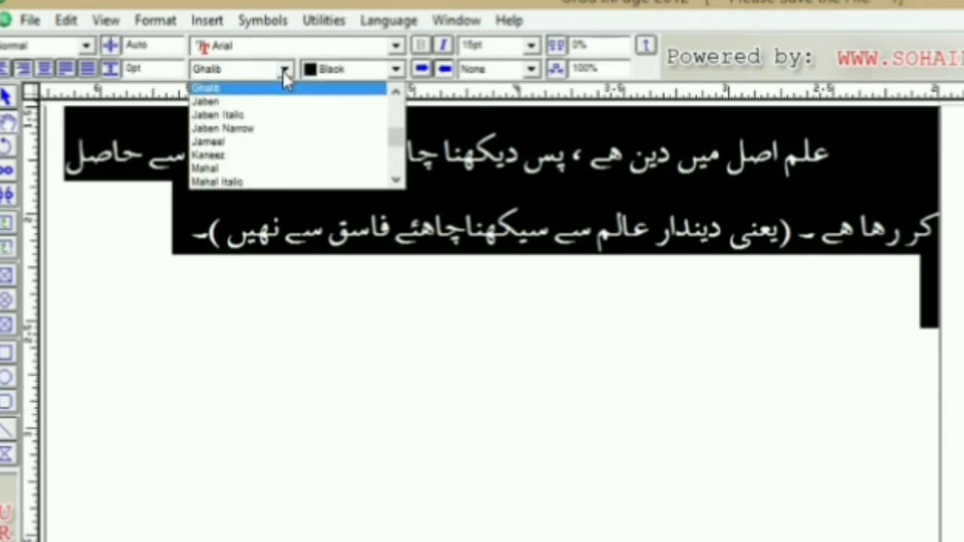
pyautogui.press('n')
pyautogui.press('Return')
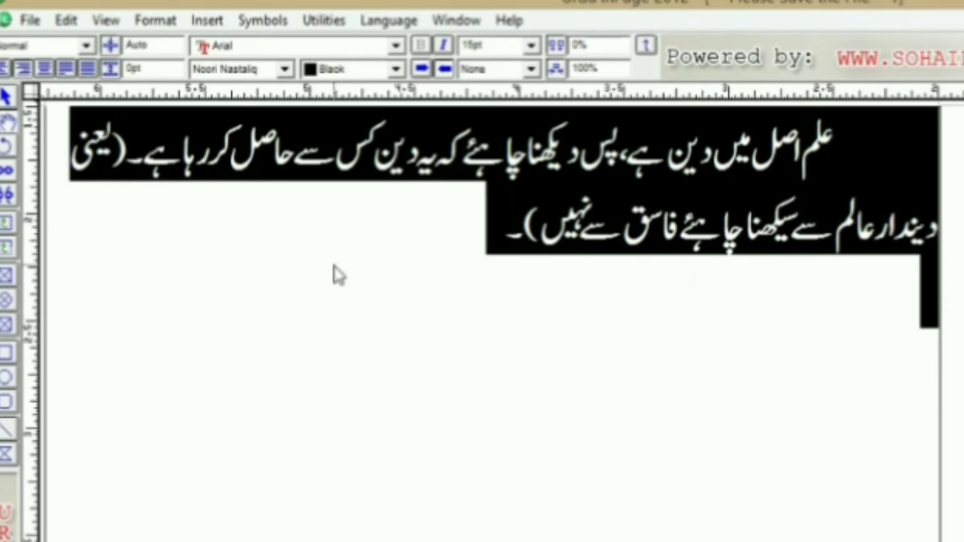
pyautogui.click(333, 264)
pyautogui.press('Return')
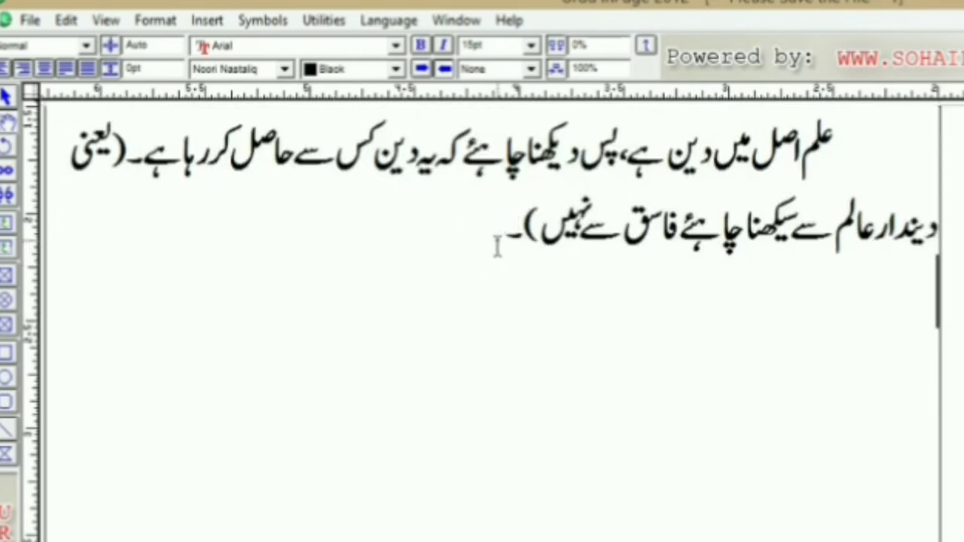
# Select all the text in the document, set its colour to Blue, and deselect it
pyautogui.click(498, 239)
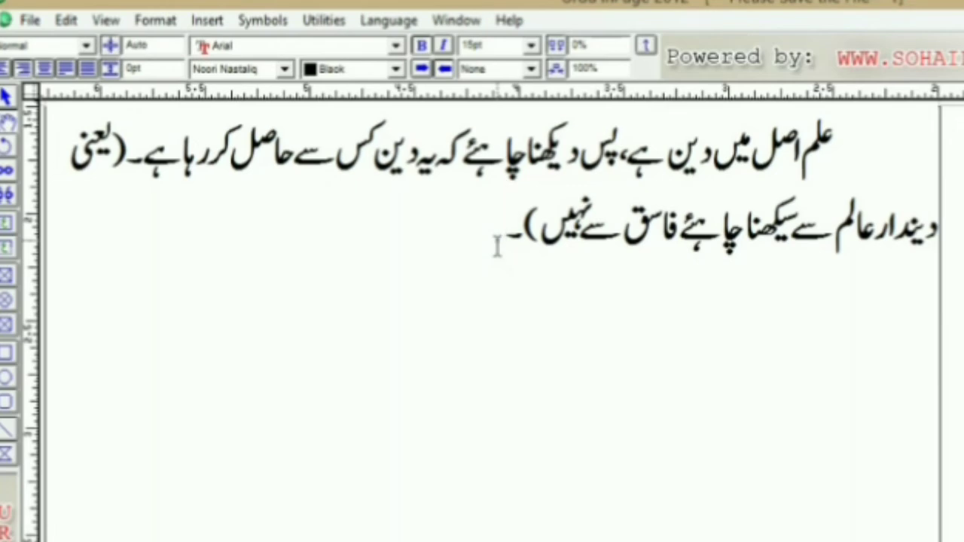
pyautogui.hotkey('ctrl', 'a')
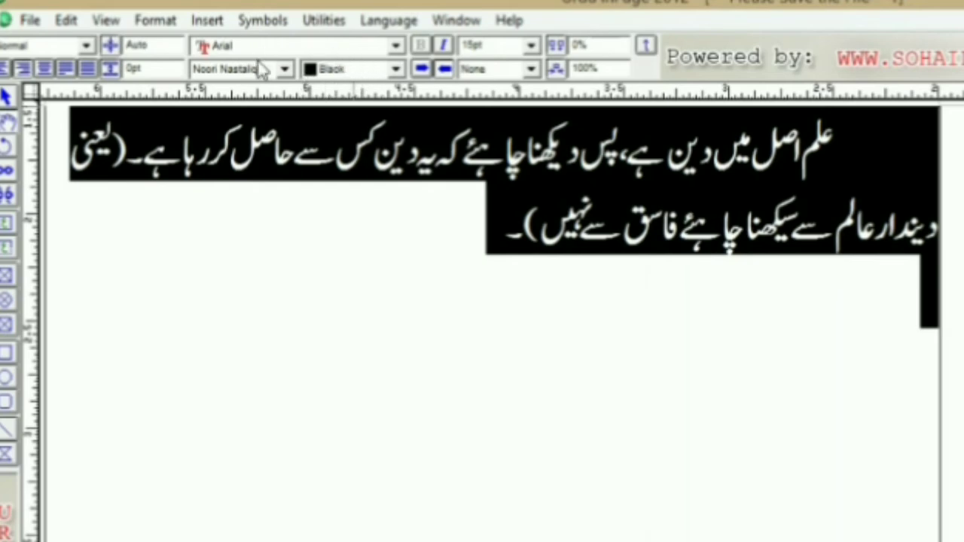
pyautogui.click(396, 69)
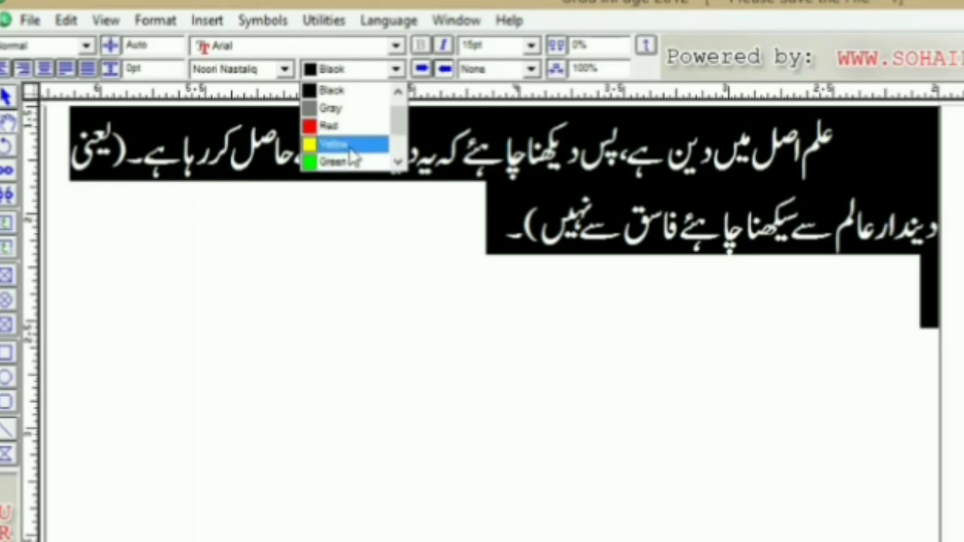
pyautogui.click(397, 163)
pyautogui.click(397, 163)
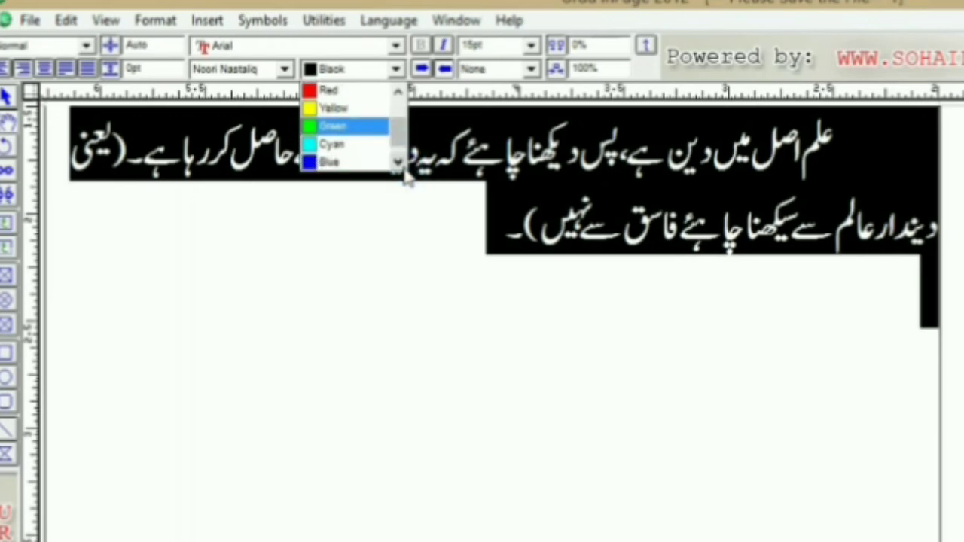
pyautogui.click(399, 164)
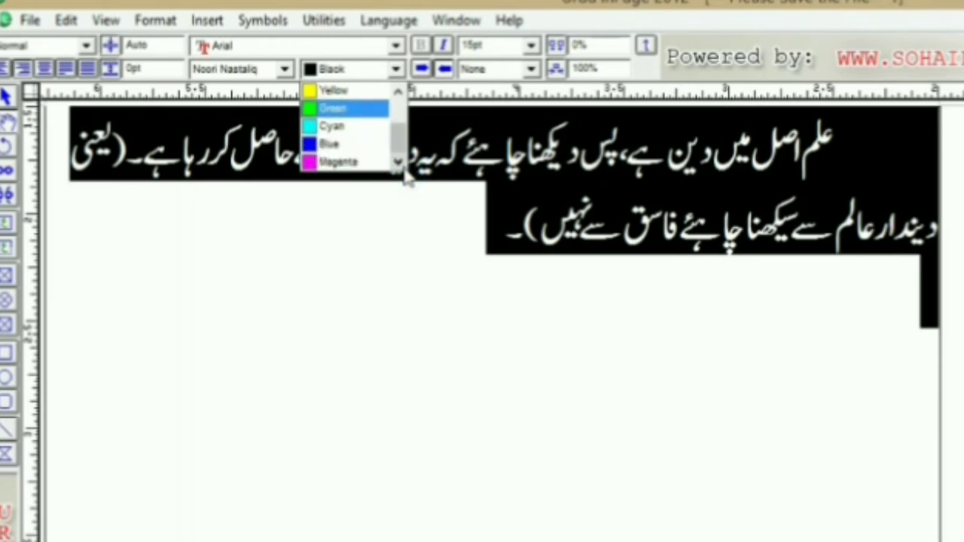
pyautogui.click(348, 148)
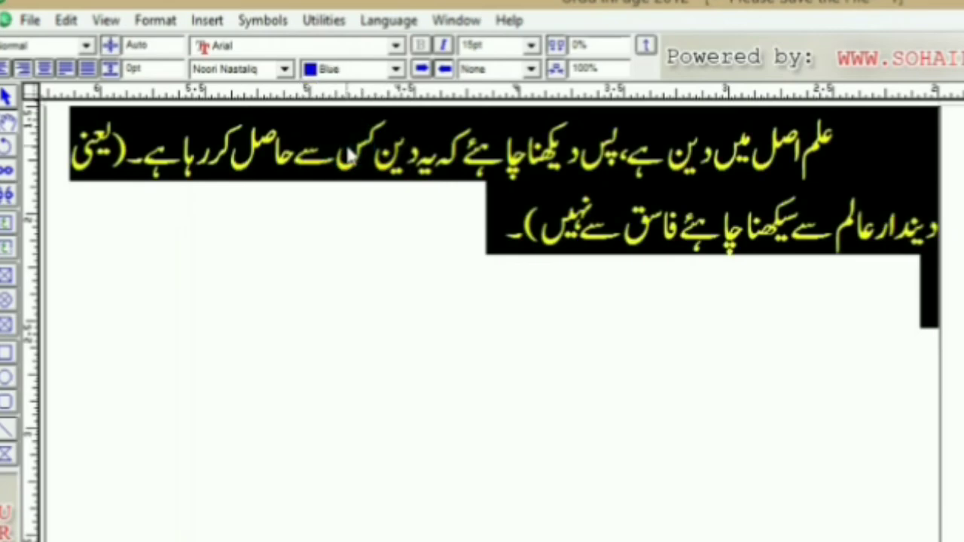
pyautogui.click(383, 296)
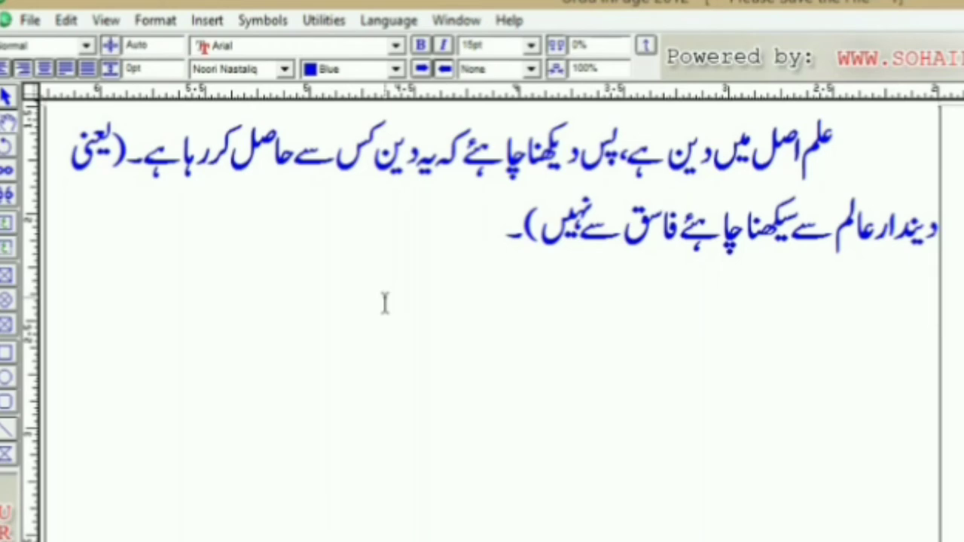
# Select all the text again, set its colour back to Black, and clear the selection
pyautogui.hotkey('ctrl', 'a')
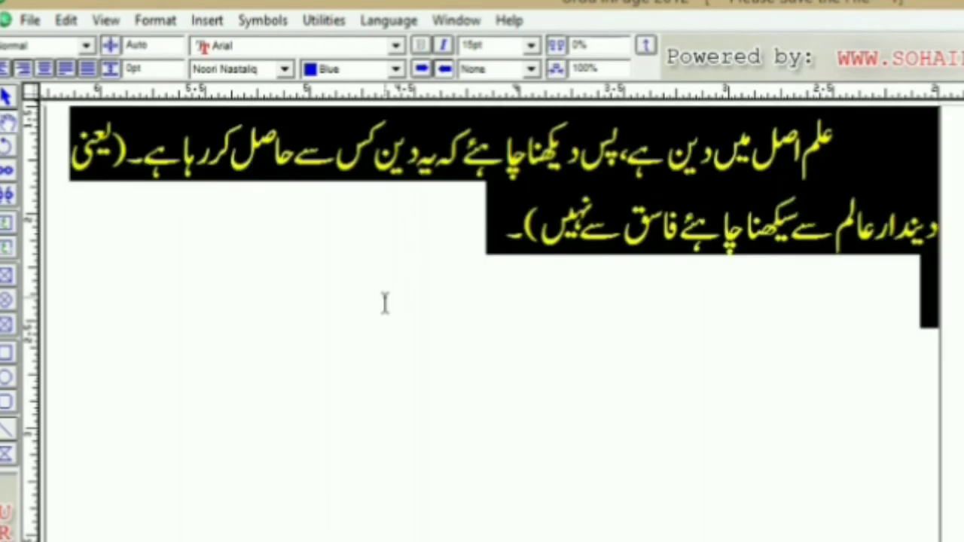
pyautogui.click(395, 73)
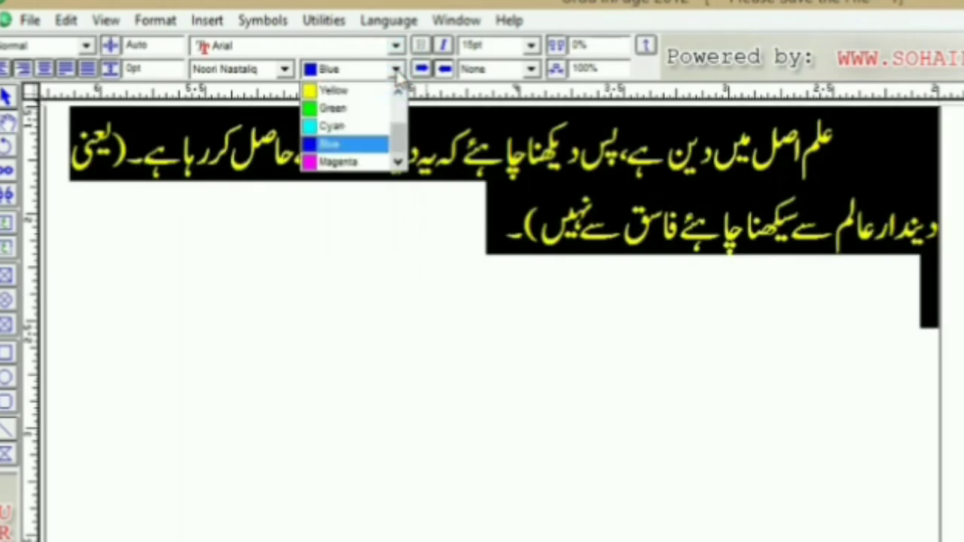
pyautogui.click(398, 92)
pyautogui.click(397, 91)
pyautogui.click(397, 92)
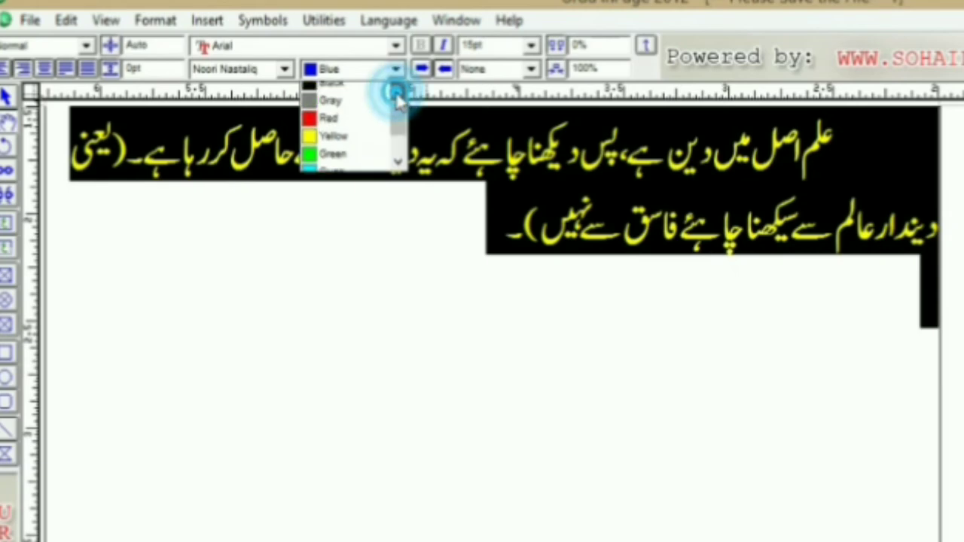
pyautogui.click(397, 92)
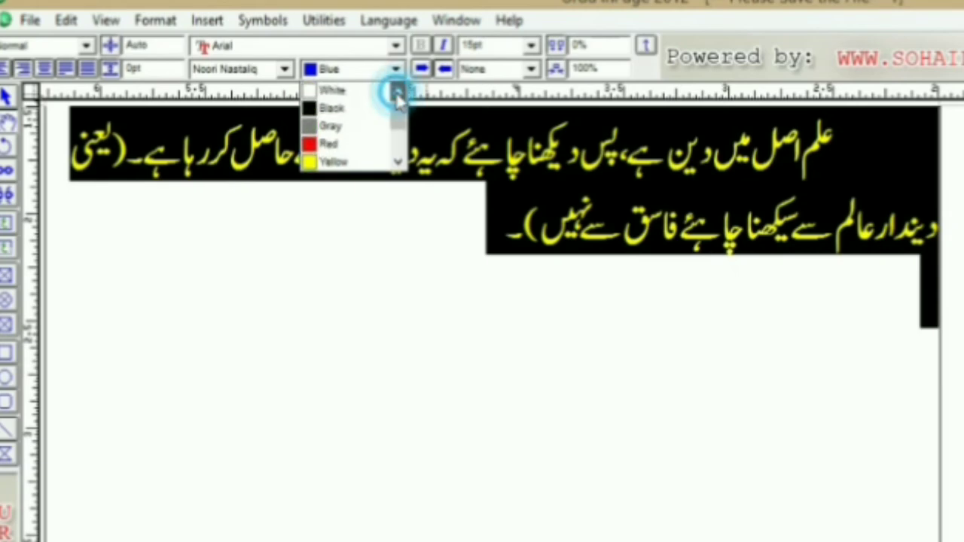
pyautogui.click(347, 110)
pyautogui.click(367, 338)
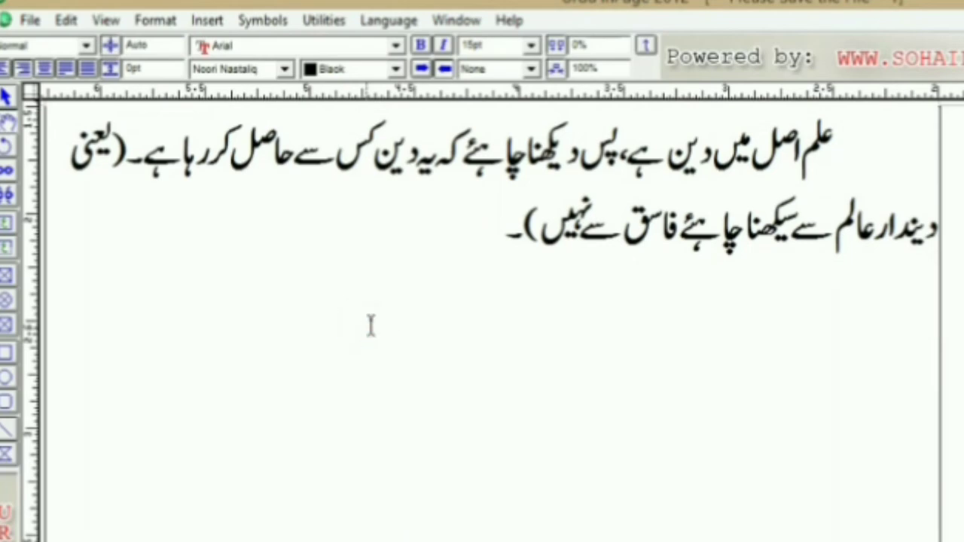
# Try to apply the Single underline style with only the text cursor placed at the end of the second line
pyautogui.click(440, 174)
pyautogui.click(479, 252)
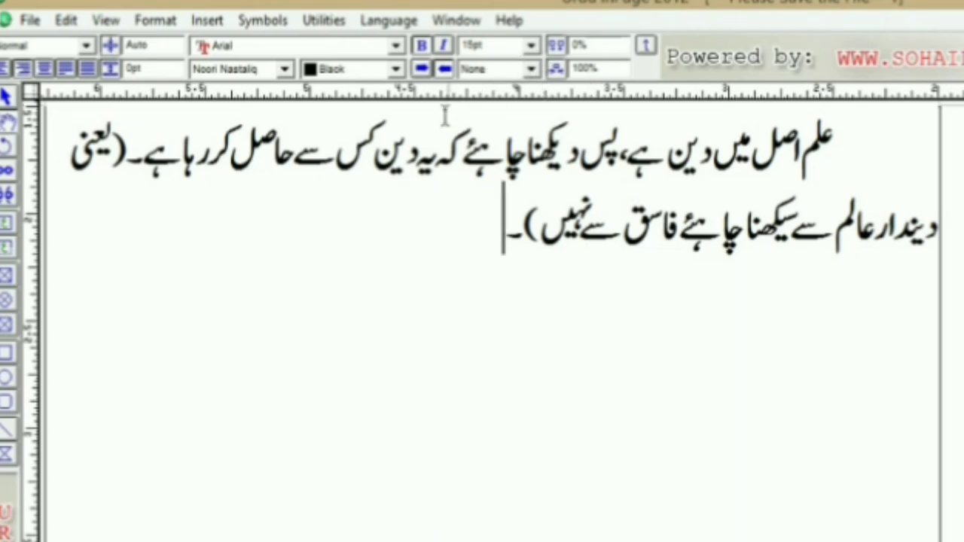
pyautogui.click(531, 69)
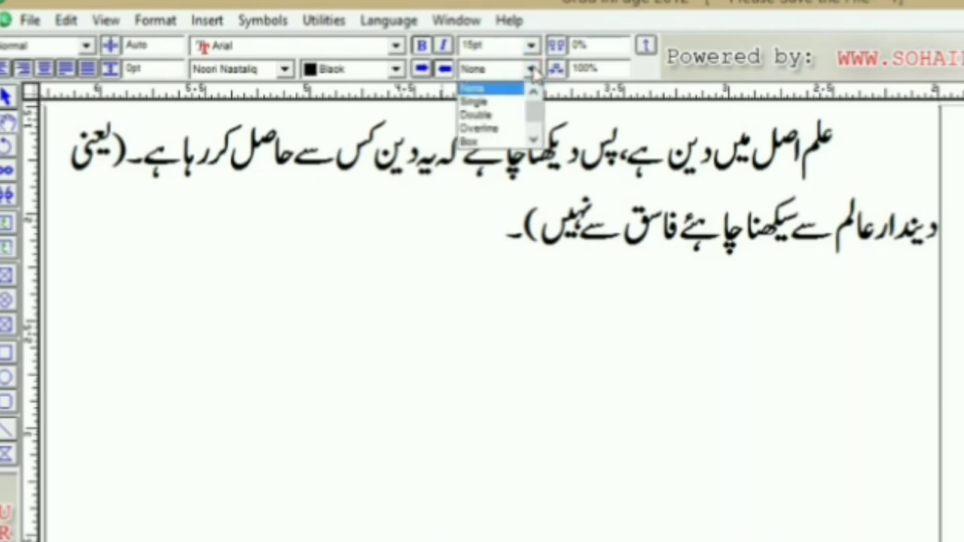
pyautogui.click(475, 101)
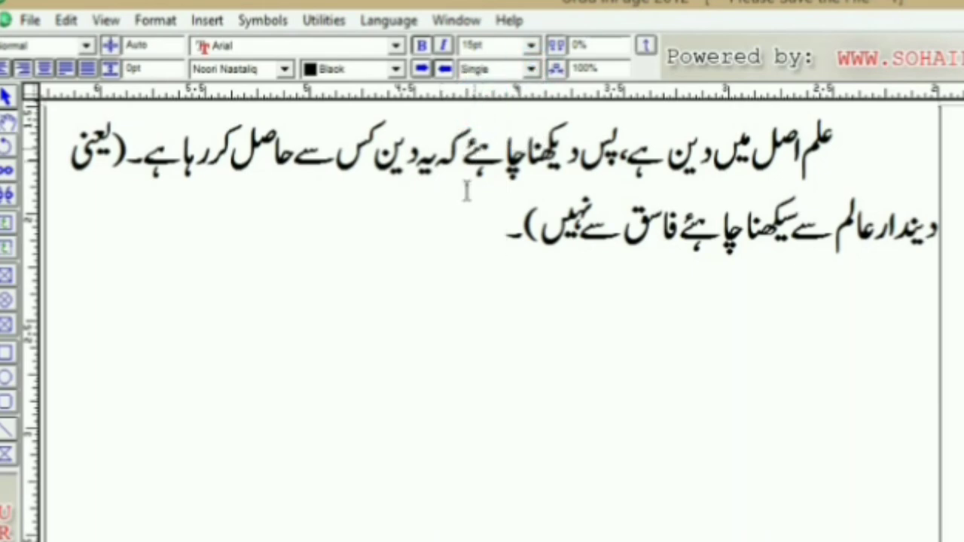
# Select all the text, apply the Single underline style to it, and deselect it
pyautogui.hotkey('ctrl', 'a')
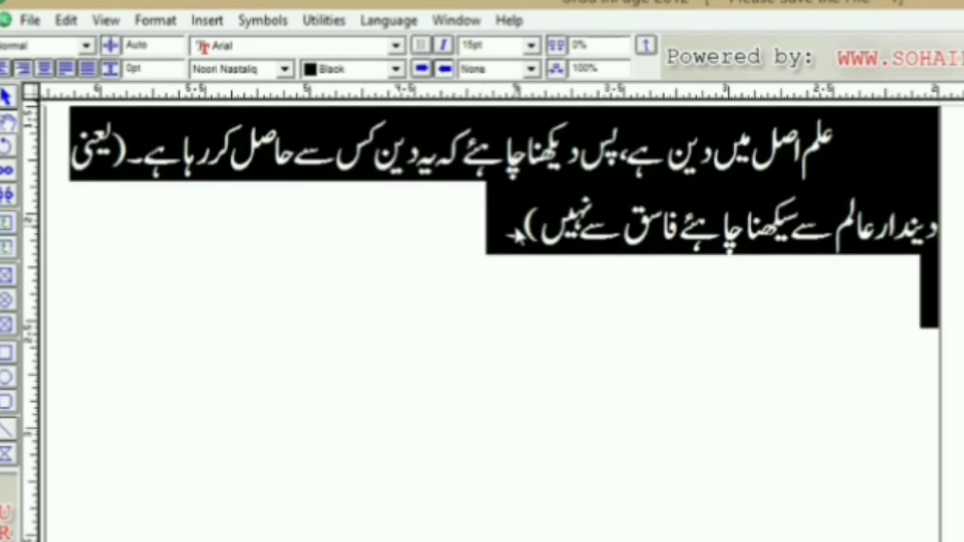
pyautogui.click(532, 69)
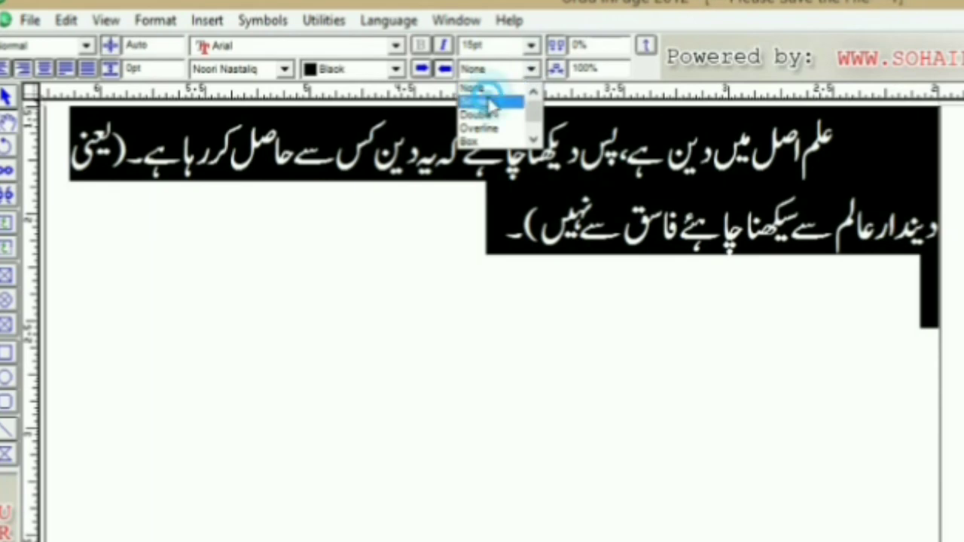
pyautogui.click(482, 101)
pyautogui.click(429, 348)
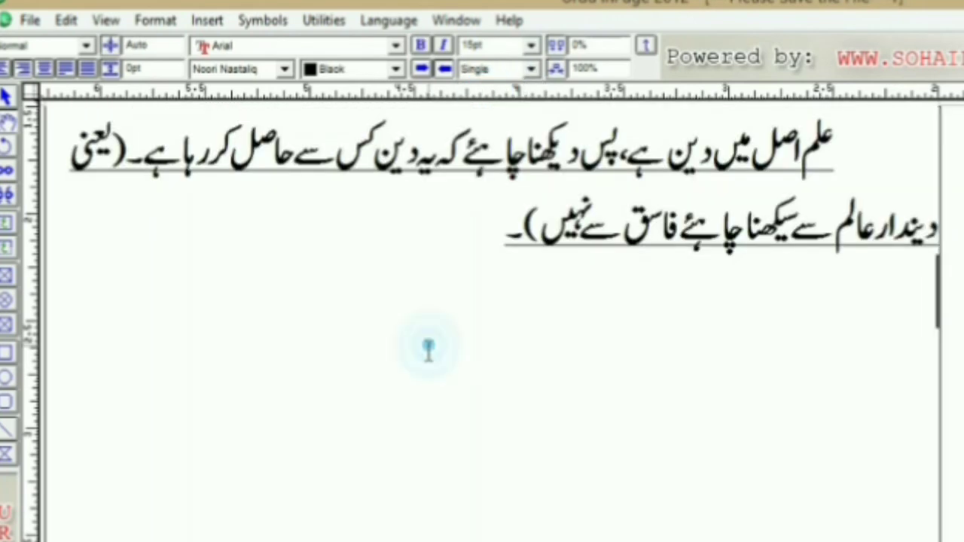
# Select all the text and try the Double, Overline and Box line styles on it
pyautogui.hotkey('ctrl', 'a')
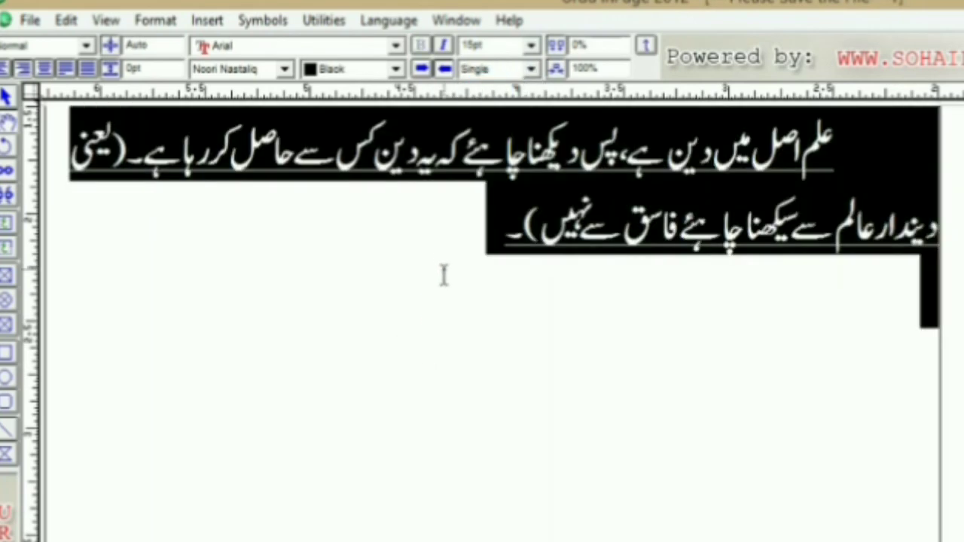
pyautogui.click(531, 69)
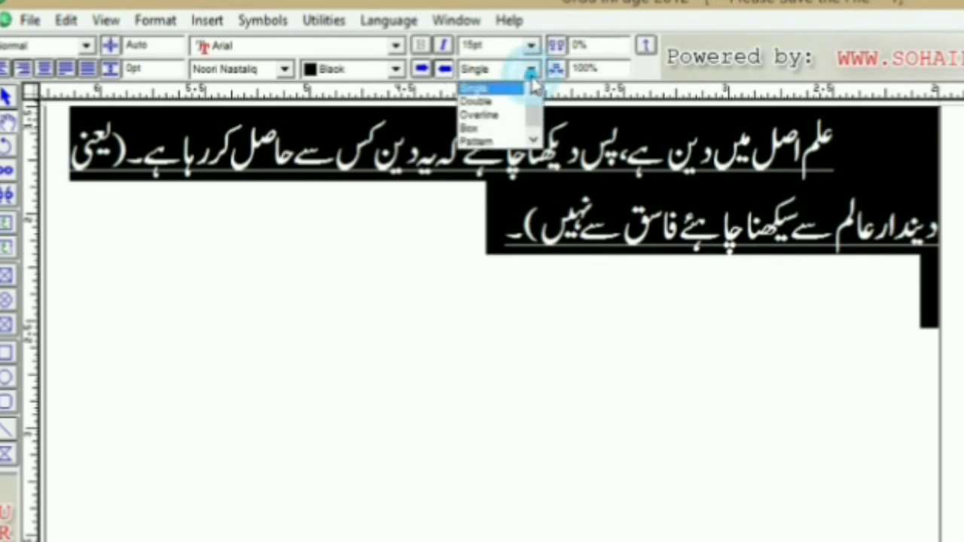
pyautogui.click(494, 101)
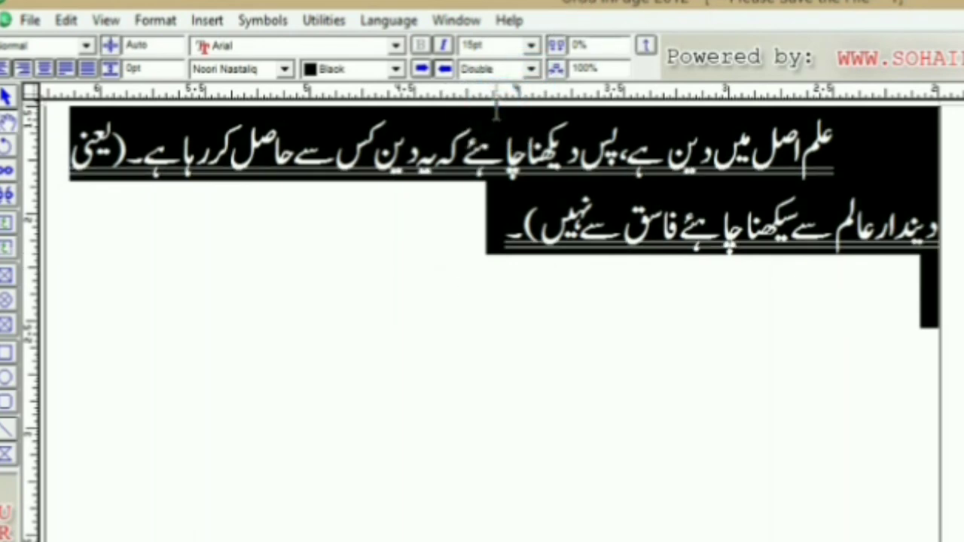
pyautogui.click(530, 69)
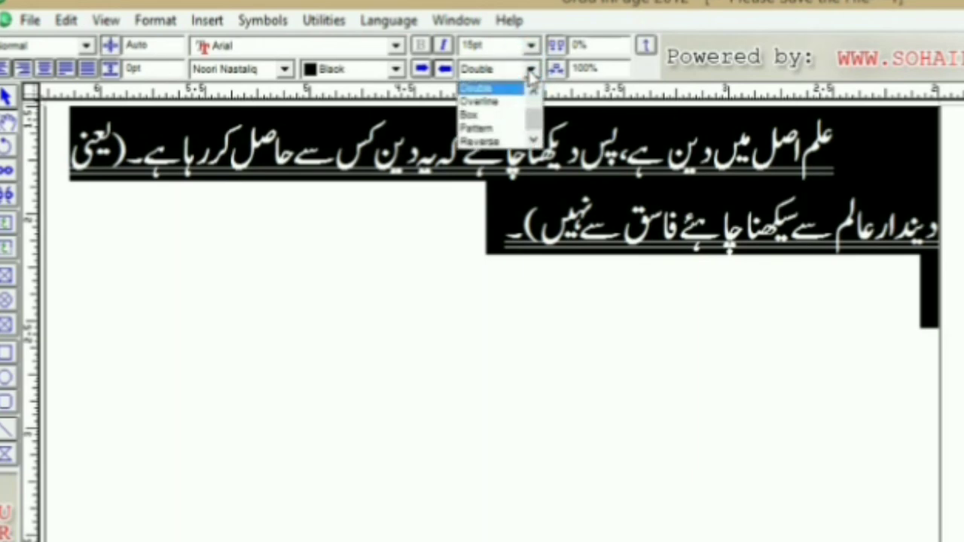
pyautogui.click(486, 102)
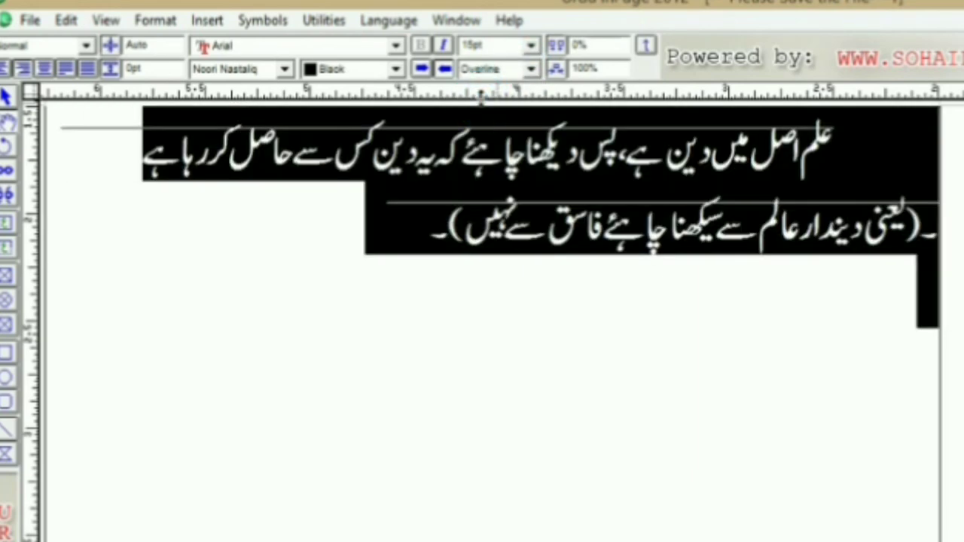
pyautogui.click(531, 69)
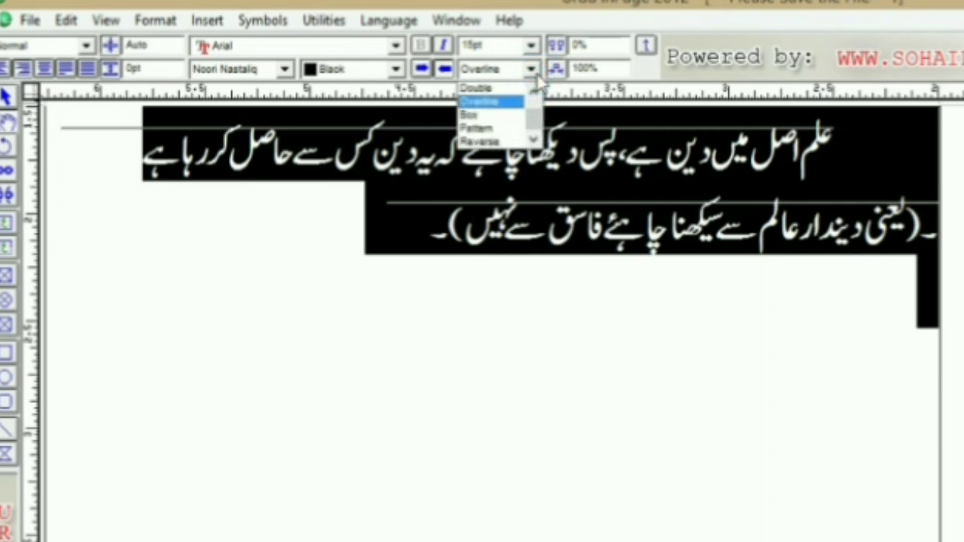
pyautogui.click(472, 116)
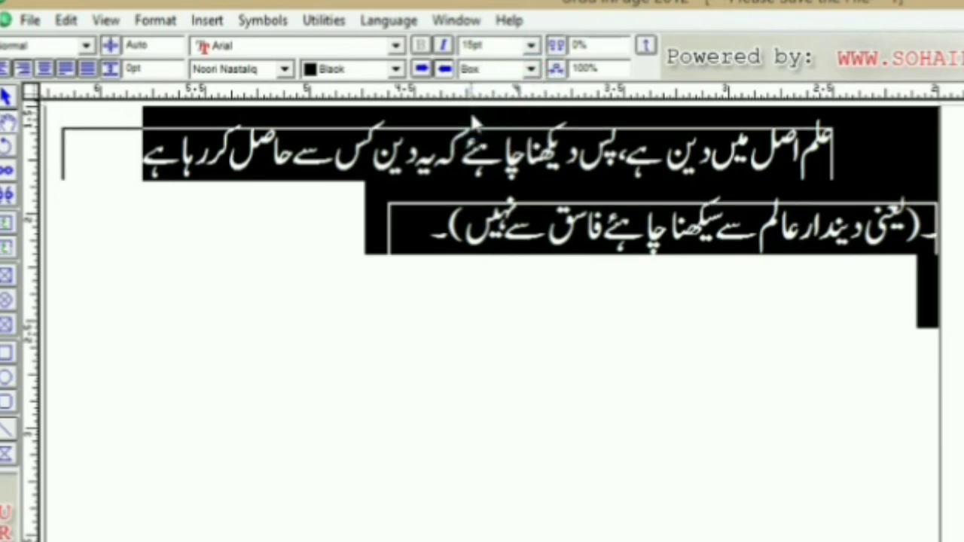
# Set the selected text's underline style to None and clear the selection
pyautogui.click(531, 70)
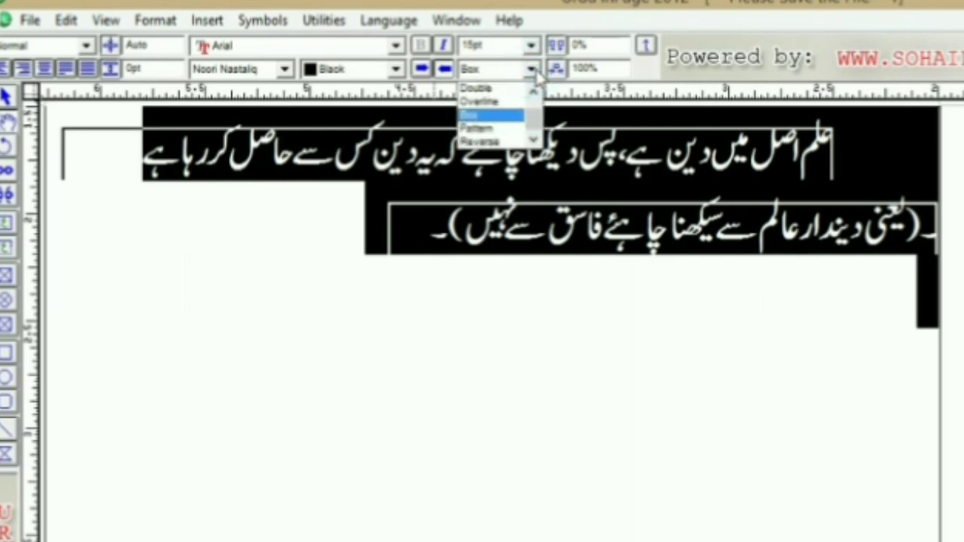
pyautogui.click(533, 91)
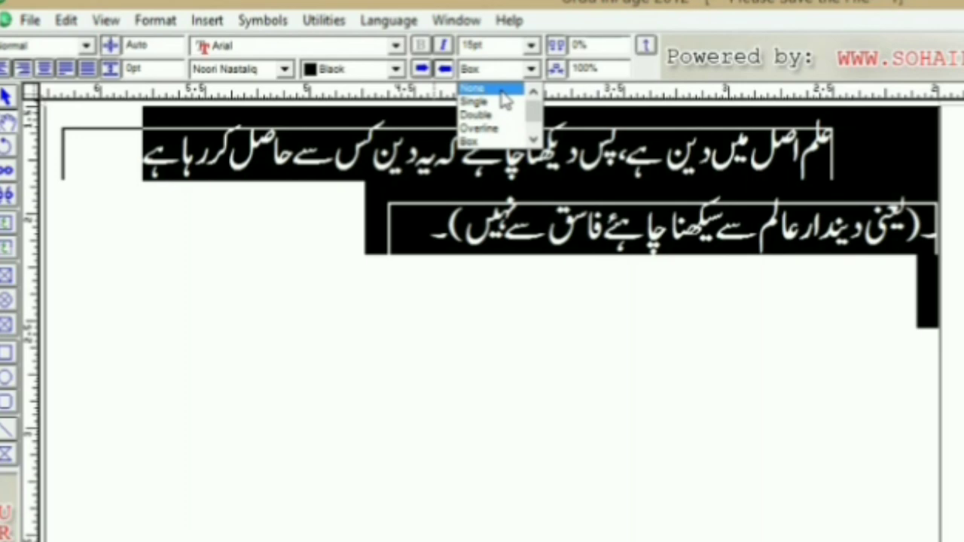
pyautogui.click(504, 98)
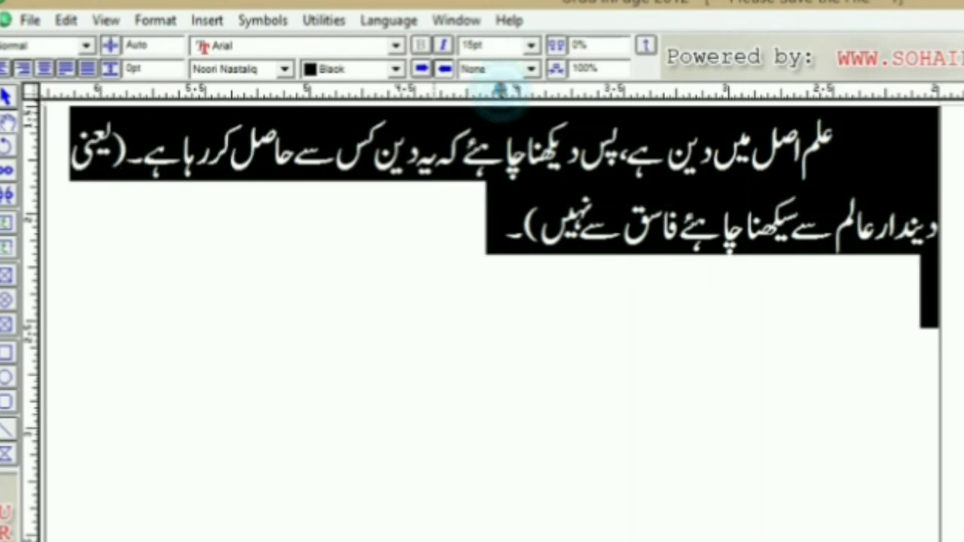
pyautogui.click(369, 257)
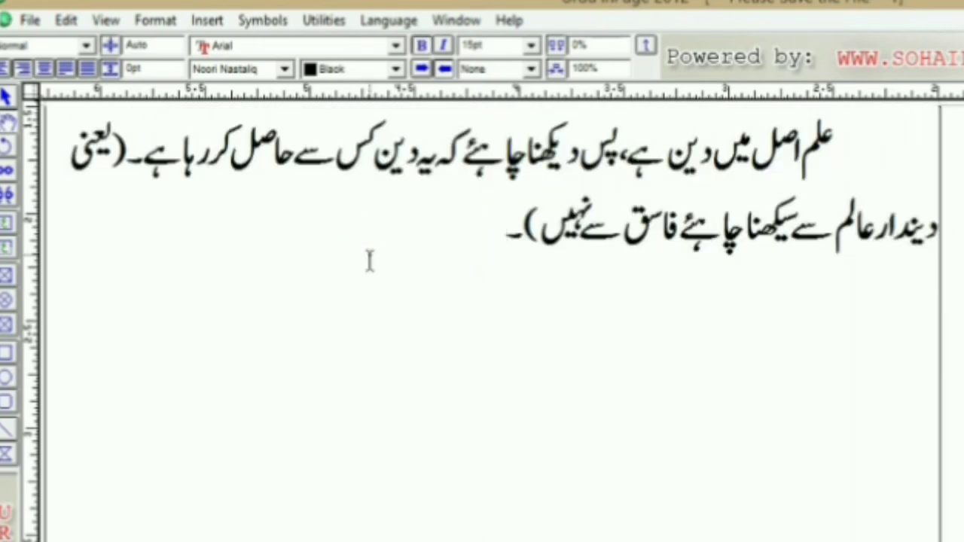